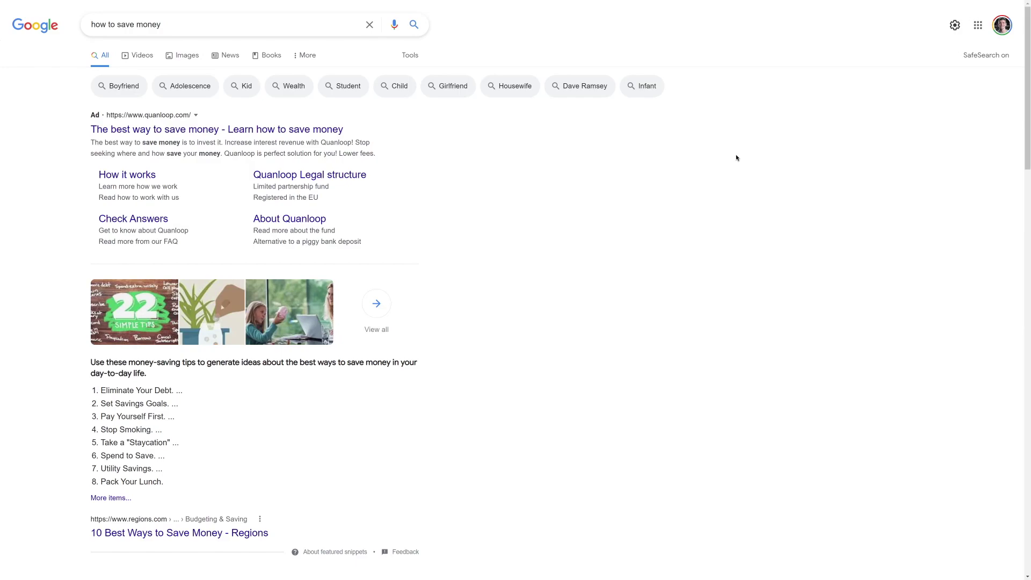
Scroll the 'how to save money' results down to the Regions 10 Best Ways to Save Money snippet
scroll(733, 214, down, 3)
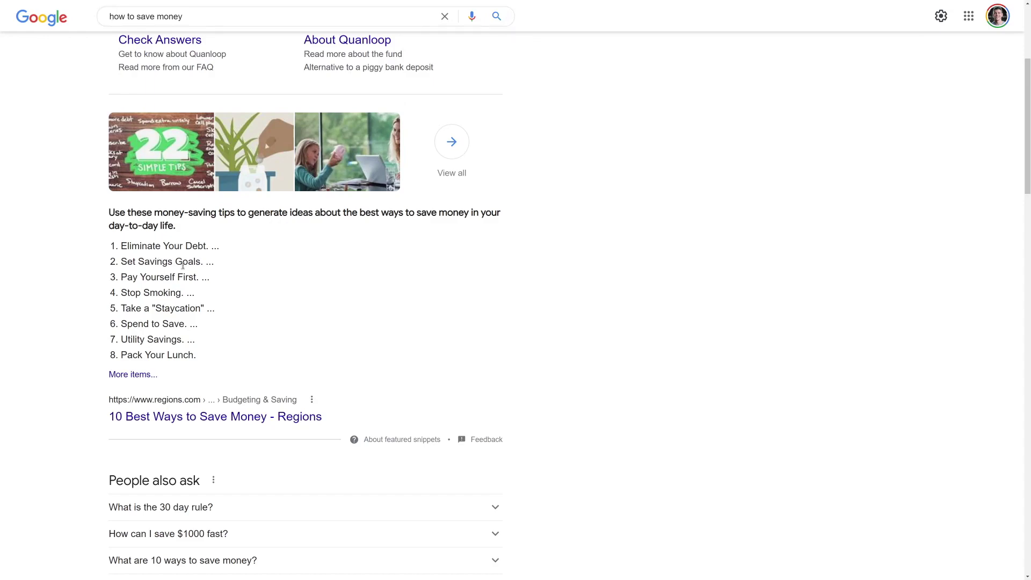
scroll(197, 274, down, 3)
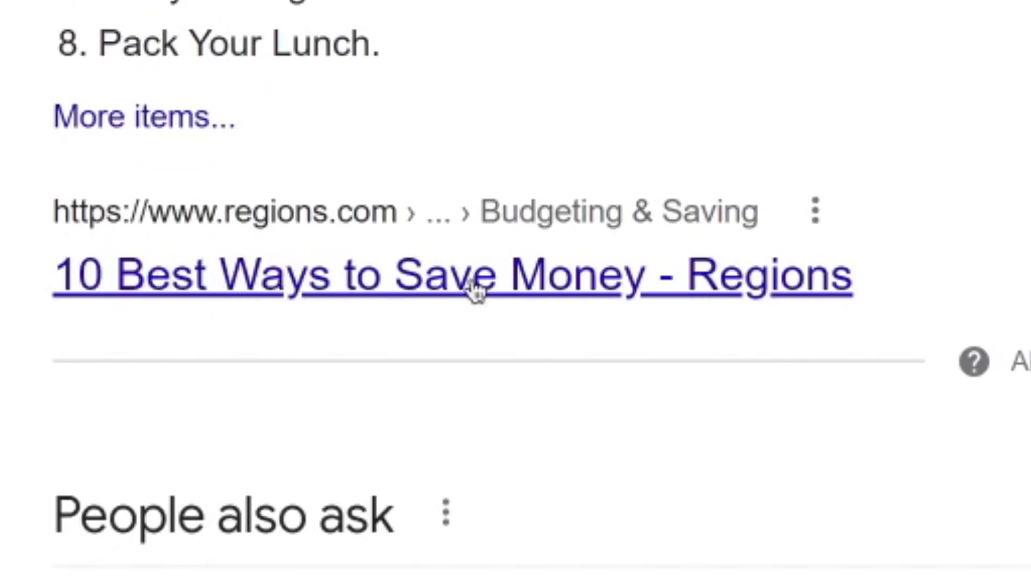
Open the Regions '10 Best Ways to Save Money' article and scroll through it
click(475, 292)
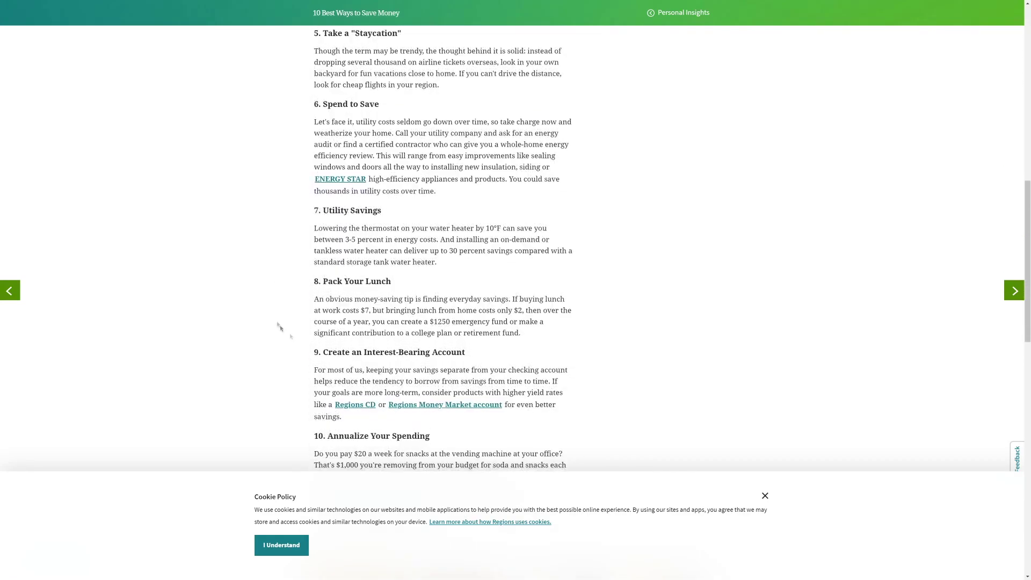
scroll(316, 345, up, 2)
scroll(308, 322, up, 2)
scroll(299, 290, up, 1)
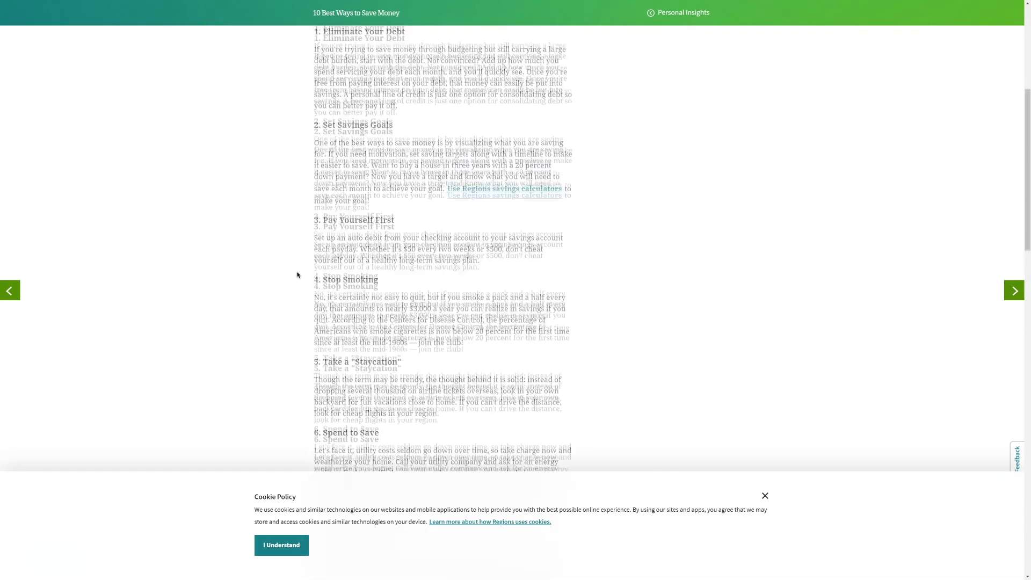
scroll(293, 273, up, 1)
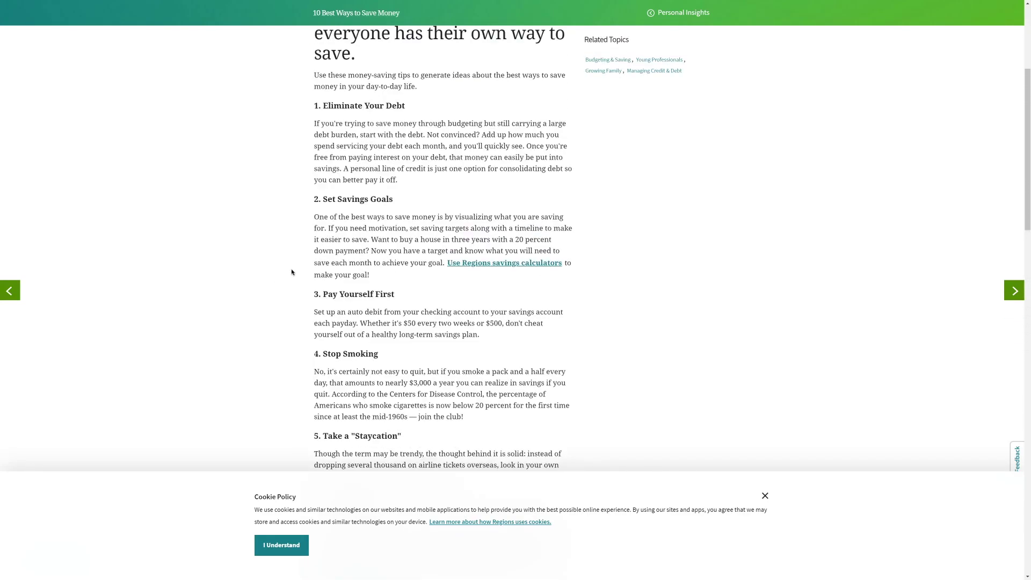
Dismiss the article's Cookie Policy banner and scroll back up
click(764, 496)
scroll(655, 352, up, 3)
scroll(649, 354, up, 1)
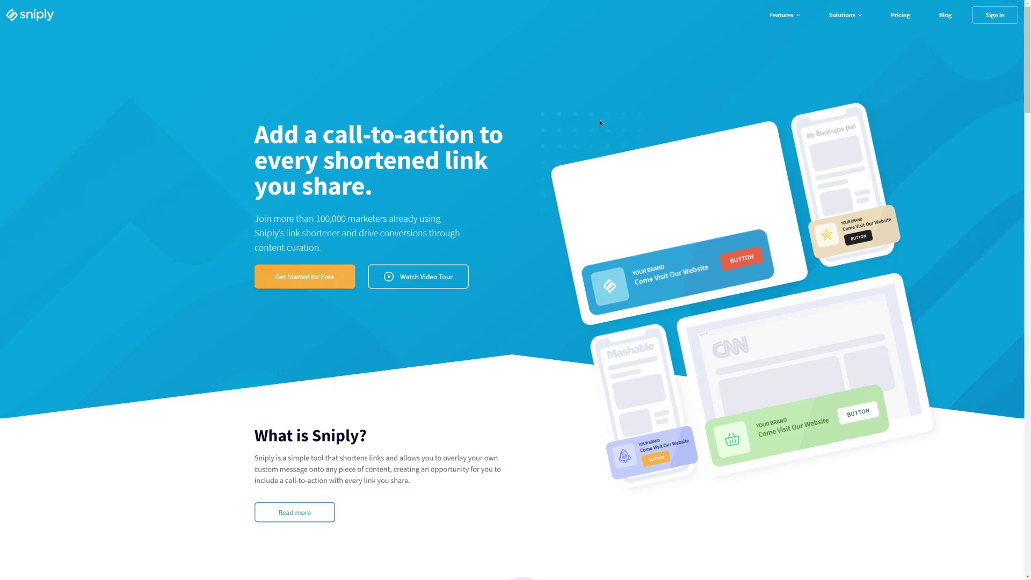
scroll(600, 122, down, 2)
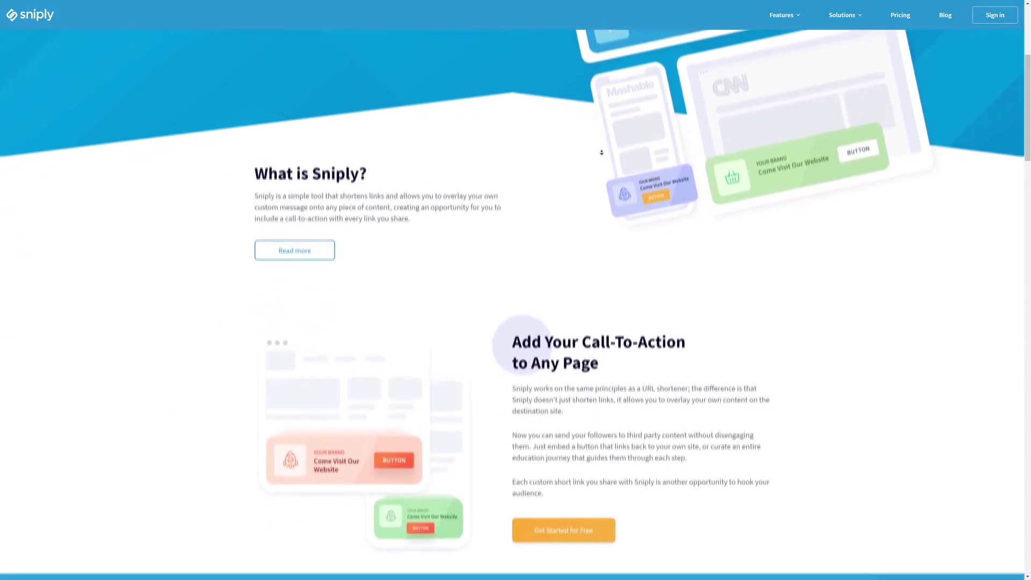
middle_click(601, 153)
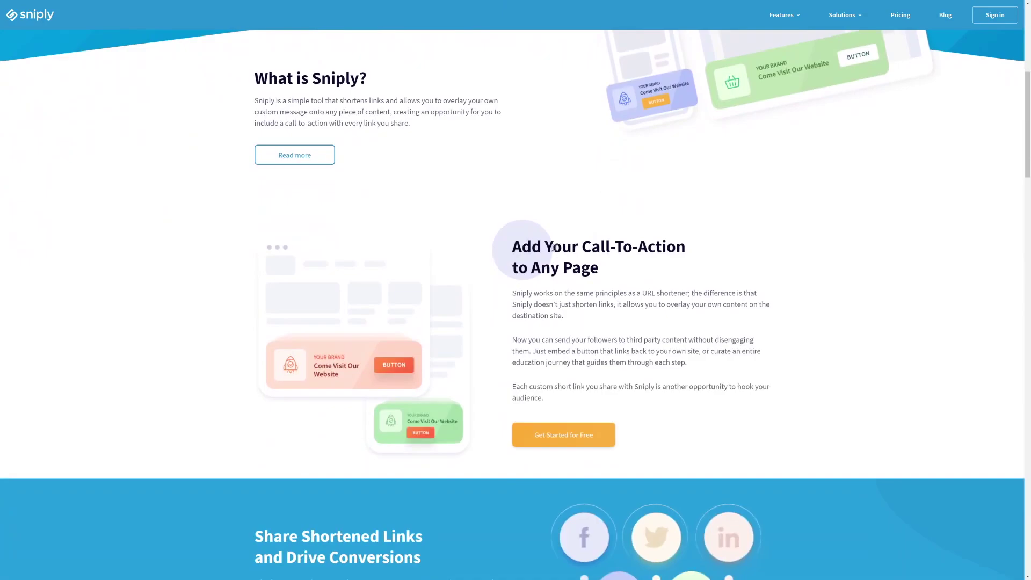
scroll(648, 320, up, 1)
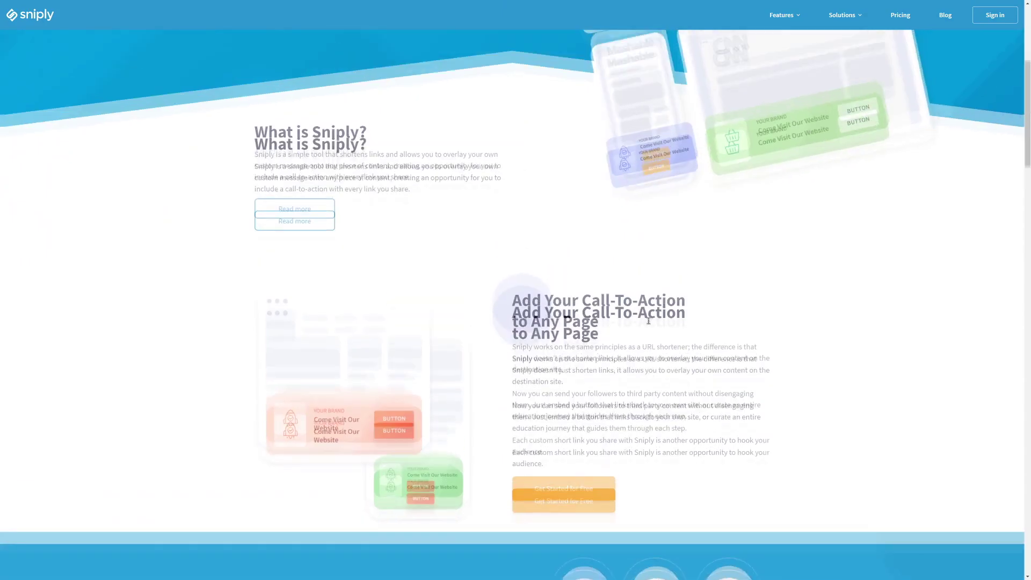
scroll(648, 320, up, 5)
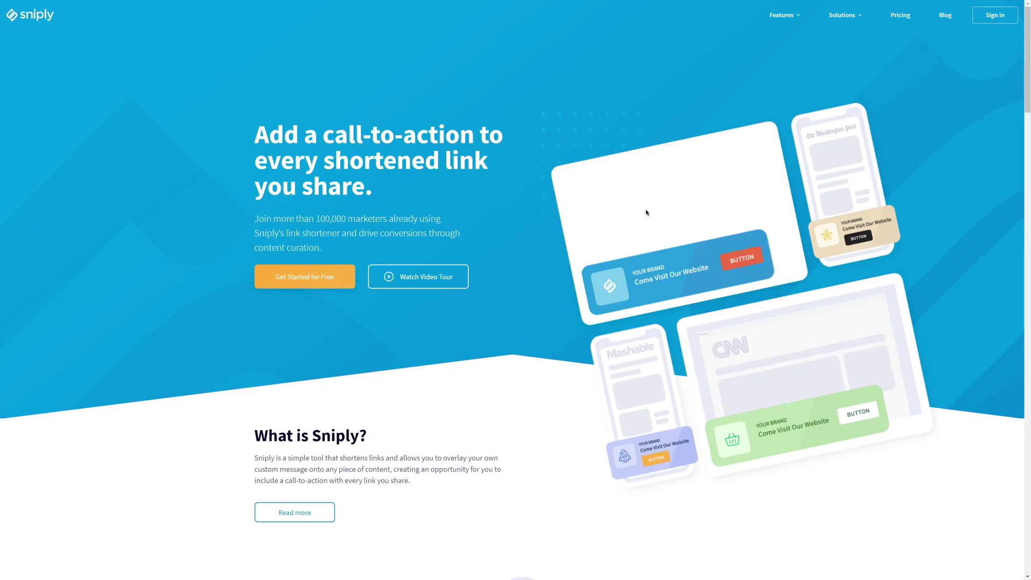
Sign in to Sniply, enlarge the dashboard, and paste the Regions article URL for a new snip
click(999, 22)
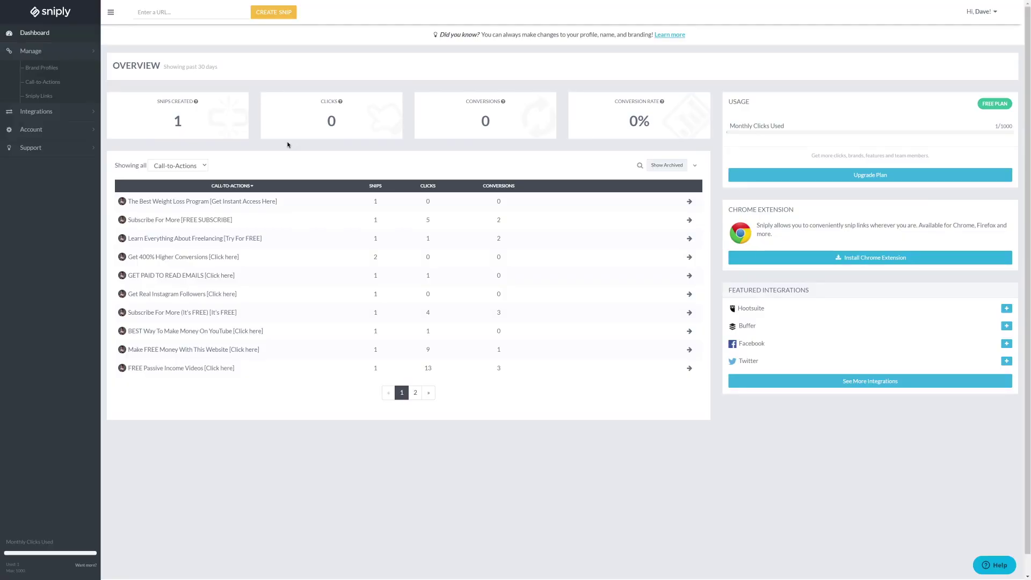
key(ctrl+plus)
key(ctrl+plus)
key(ctrl+plus)
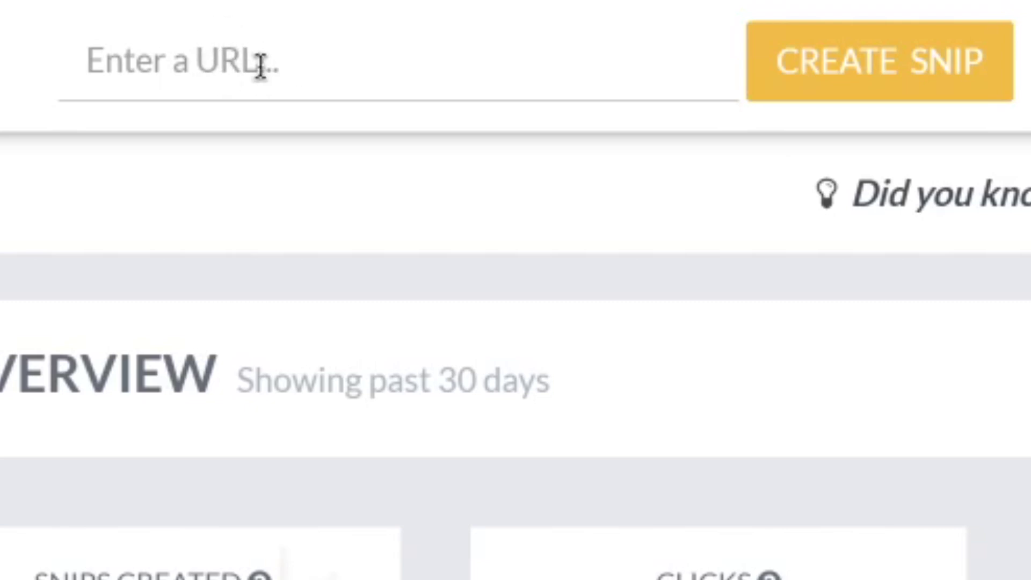
click(288, 62)
key(ctrl+v)
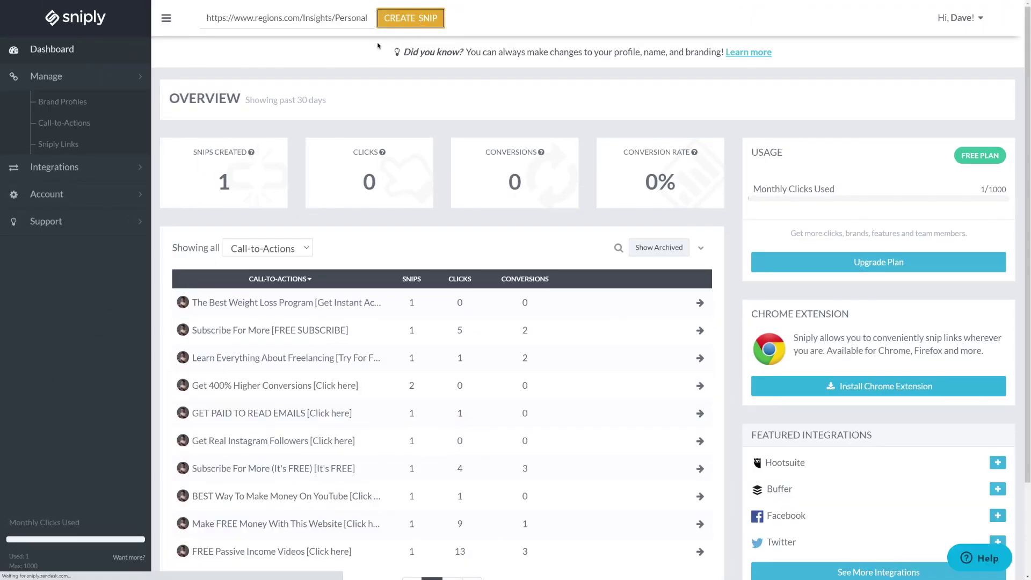
Create the snip and choose a button-style call-to-action
click(667, 48)
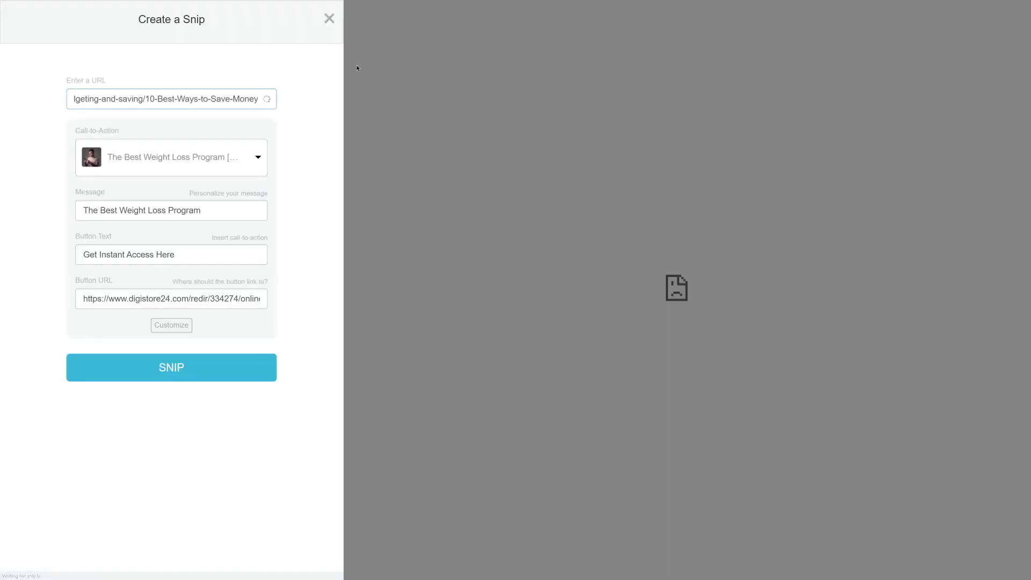
click(171, 322)
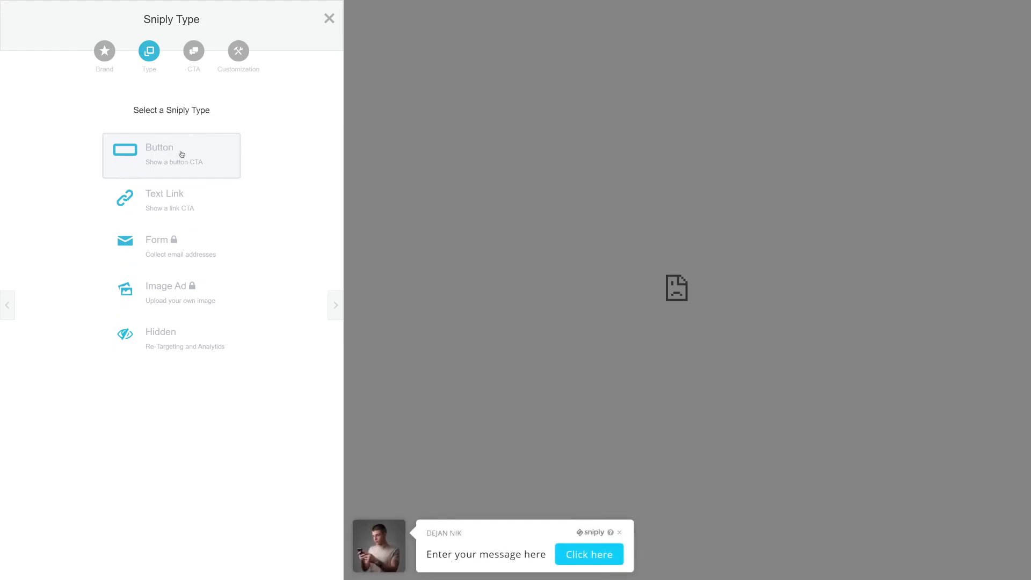
click(182, 153)
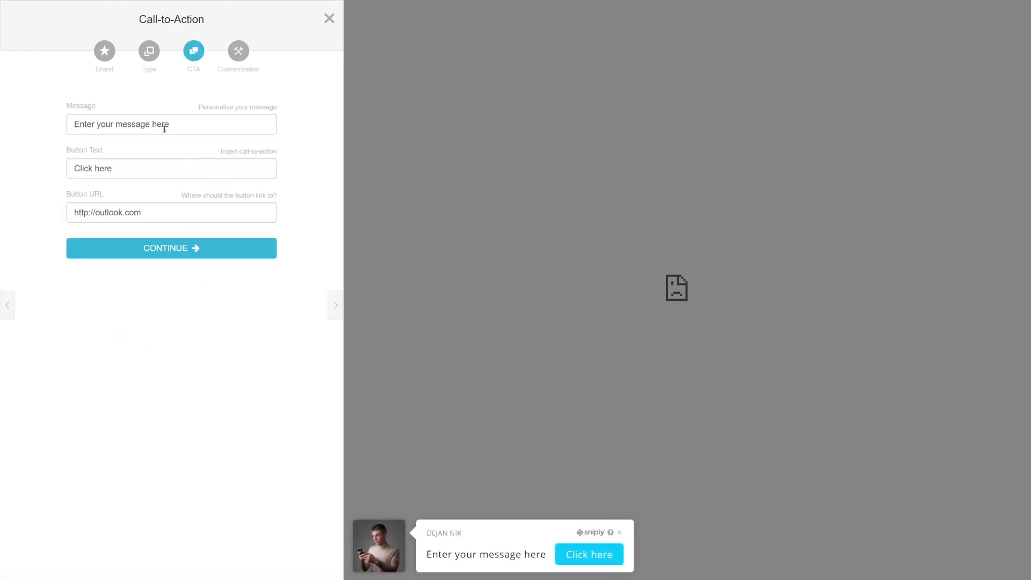
Set the call-to-action message to 'Make Money While Spending'
triple_click(136, 124)
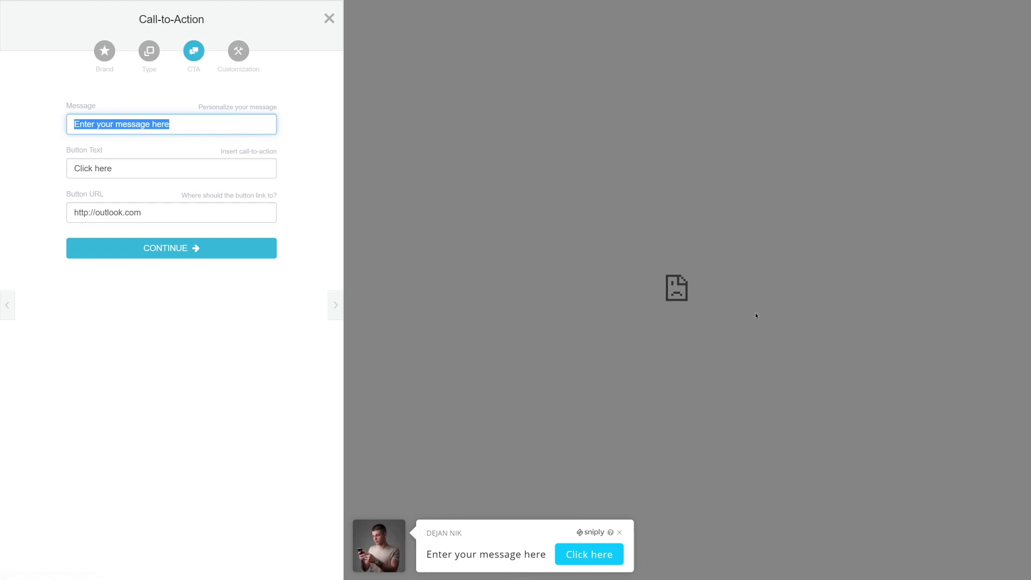
text(da)
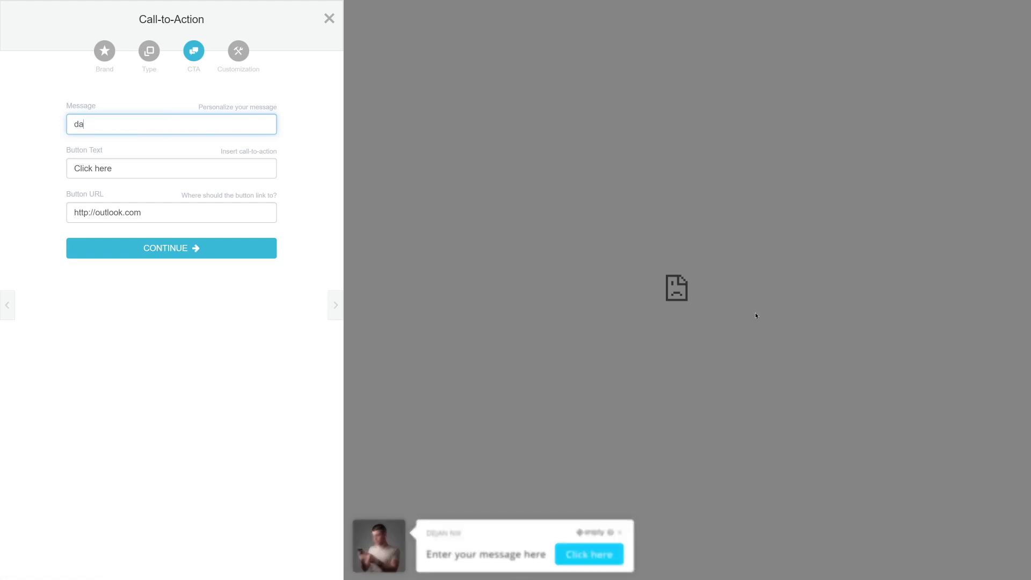
text(sdad)
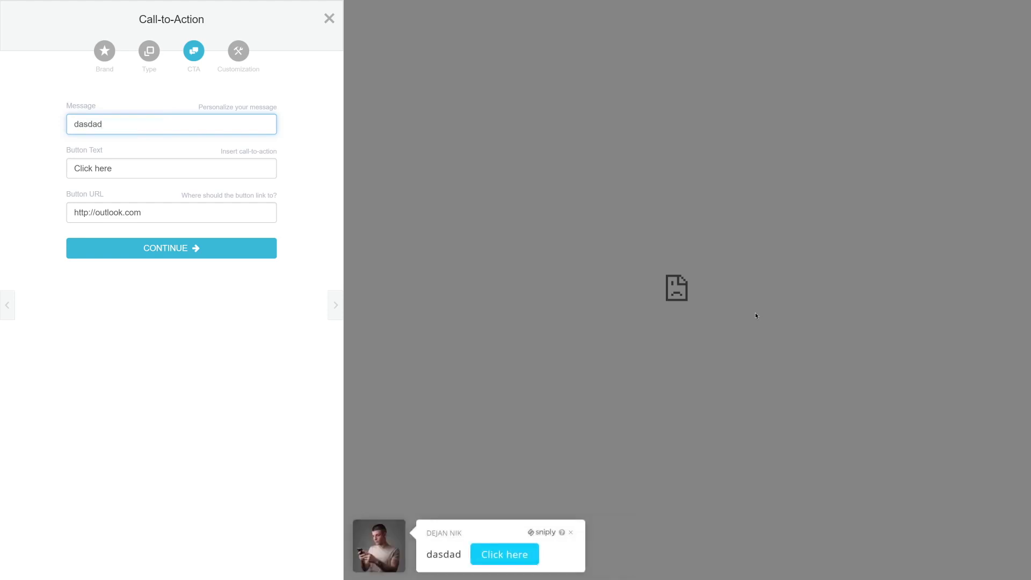
key(ctrl+a)
key(BackSpace)
text(Make M)
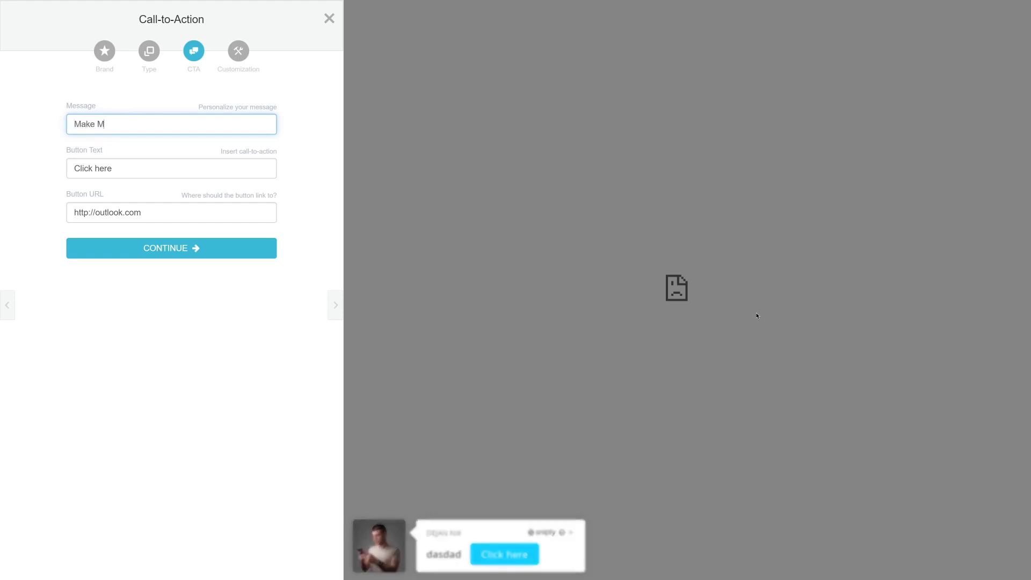
text(oney While S)
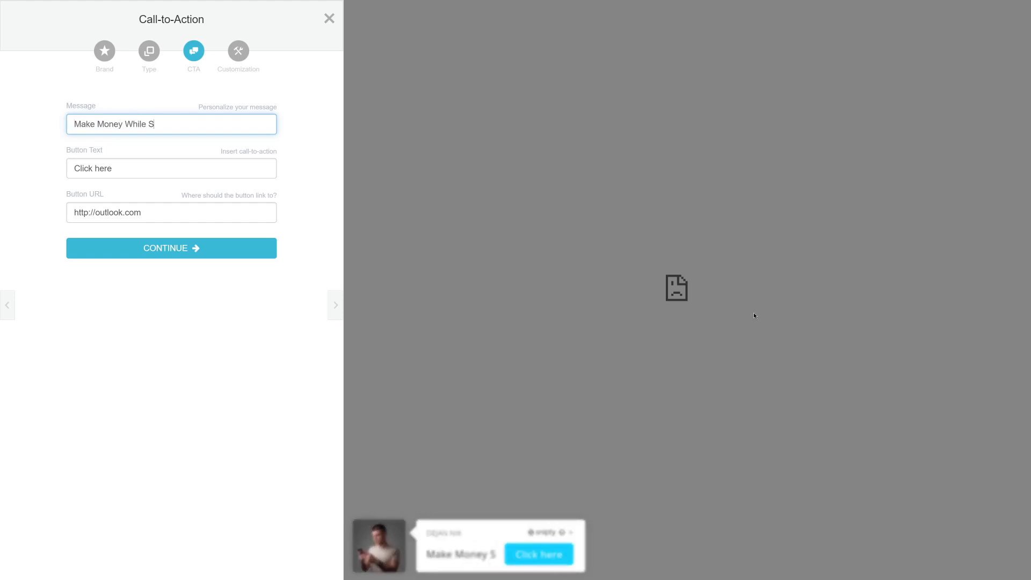
text(pending)
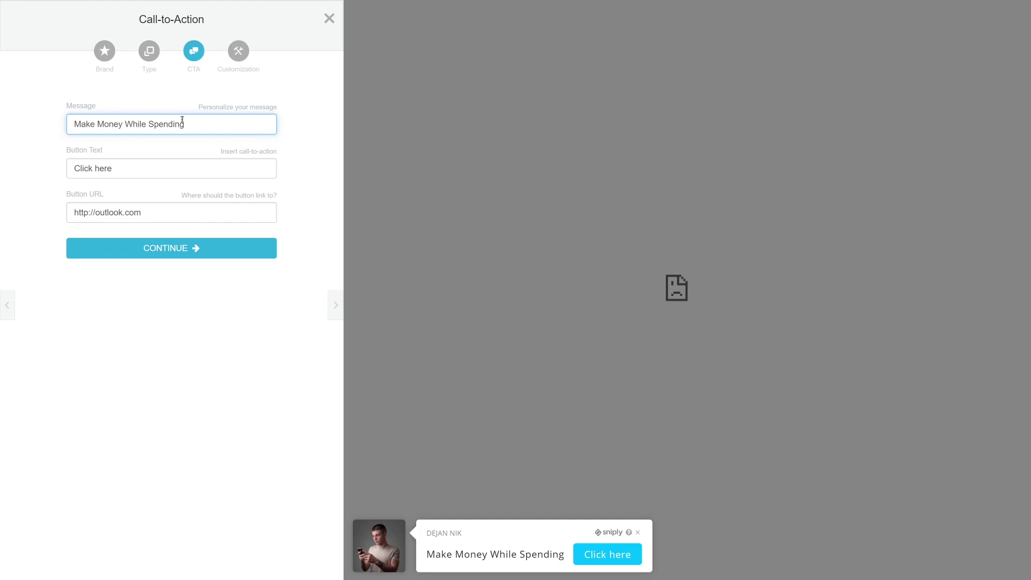
Change the button text to 'GET INSTANT ACCESS HERE'
triple_click(113, 164)
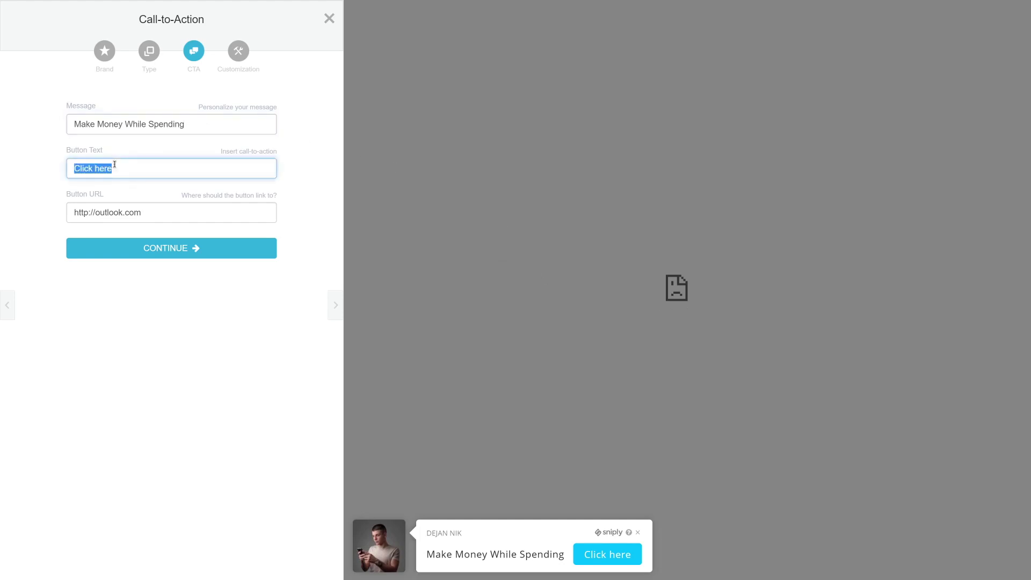
text(GE)
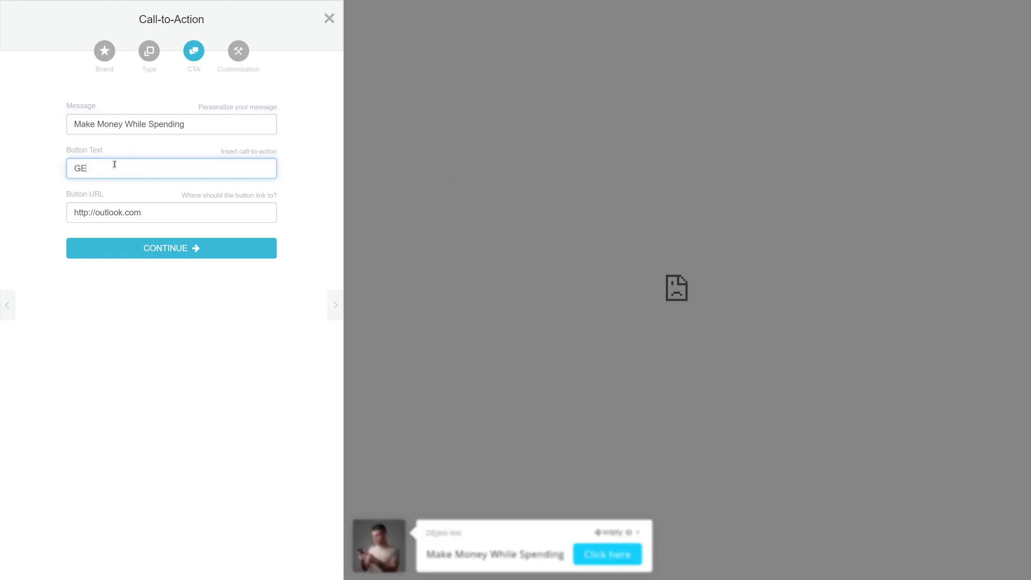
text(T INSTANT ACC)
text(ESS HERE)
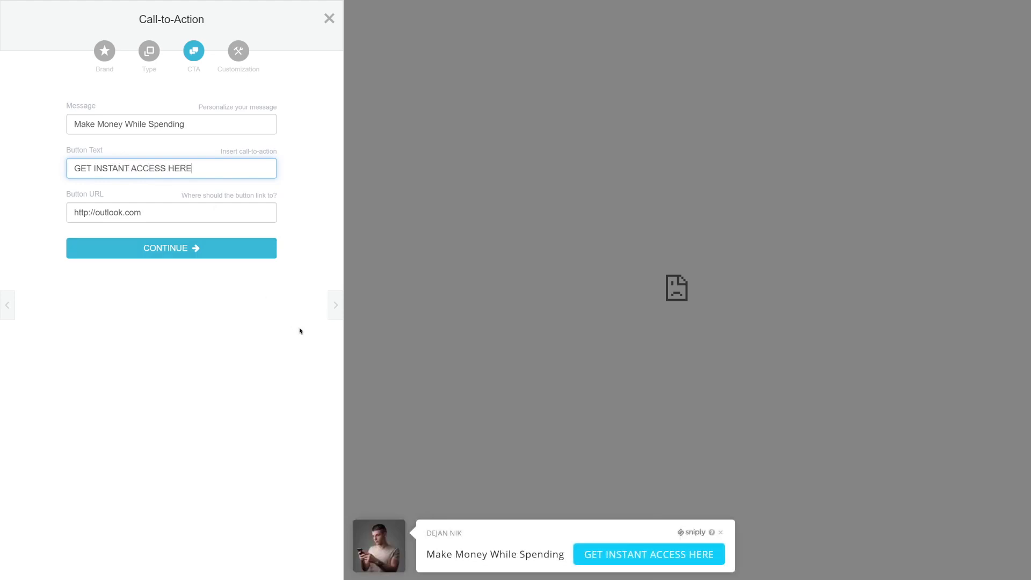
click(250, 319)
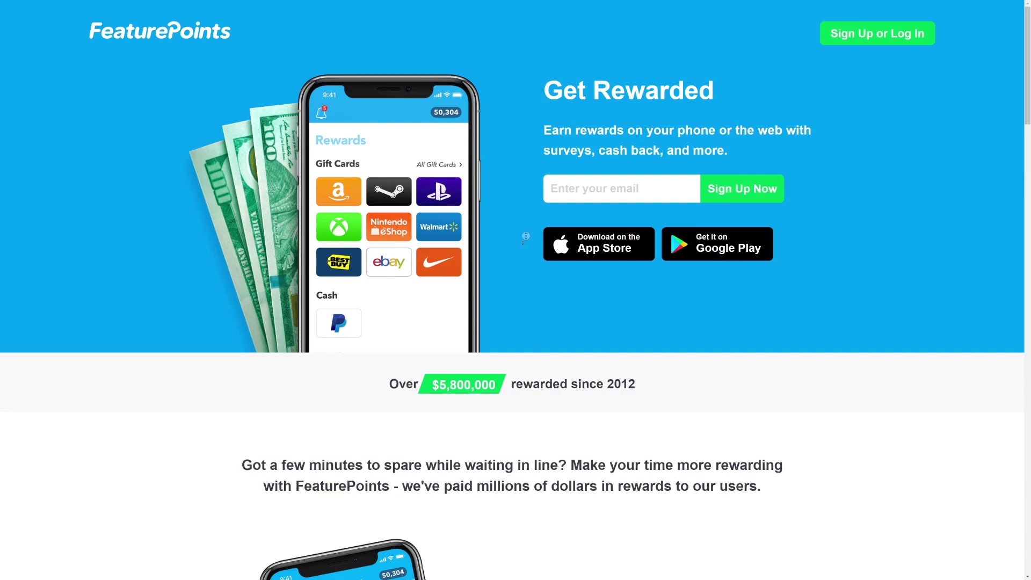
Scroll through FeaturePoints' contests, surveys and cash-back sections, then return to the 'Get Rewarded' top
scroll(529, 258, down, 3)
scroll(527, 295, down, 3)
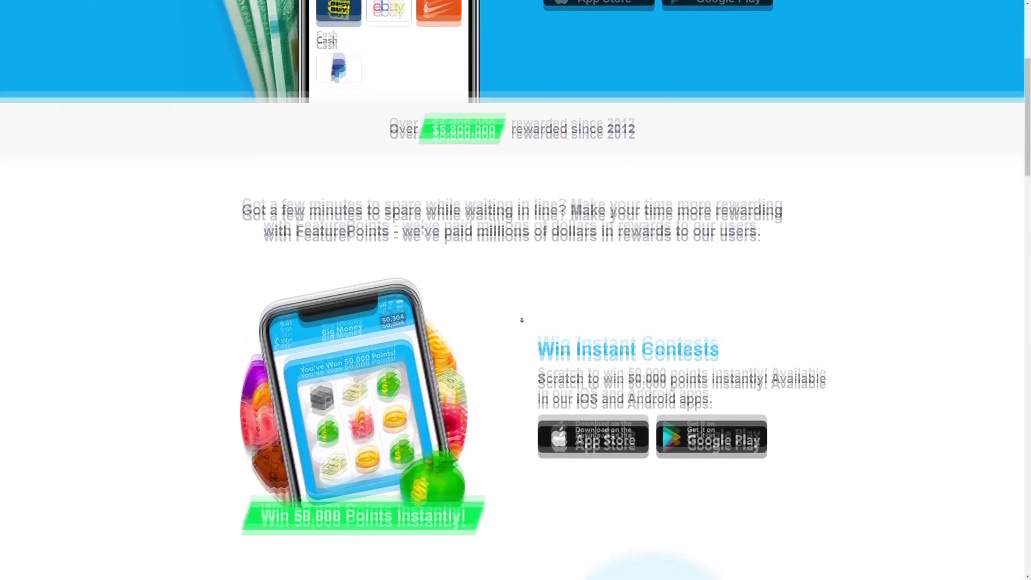
scroll(520, 320, down, 3)
scroll(520, 322, down, 3)
scroll(497, 302, down, 3)
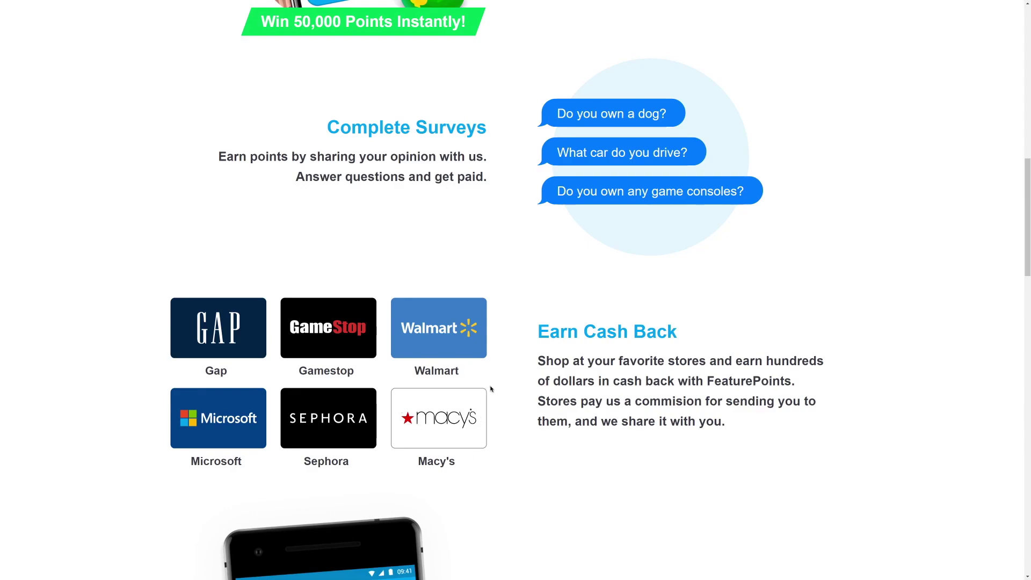
scroll(535, 327, up, 2)
scroll(536, 316, up, 5)
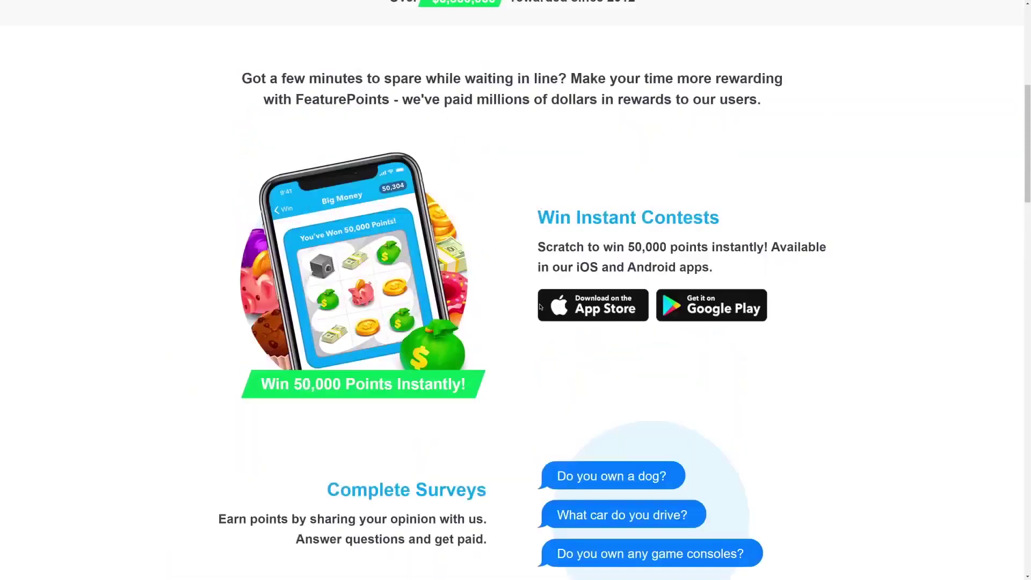
scroll(540, 306, up, 5)
scroll(542, 295, up, 2)
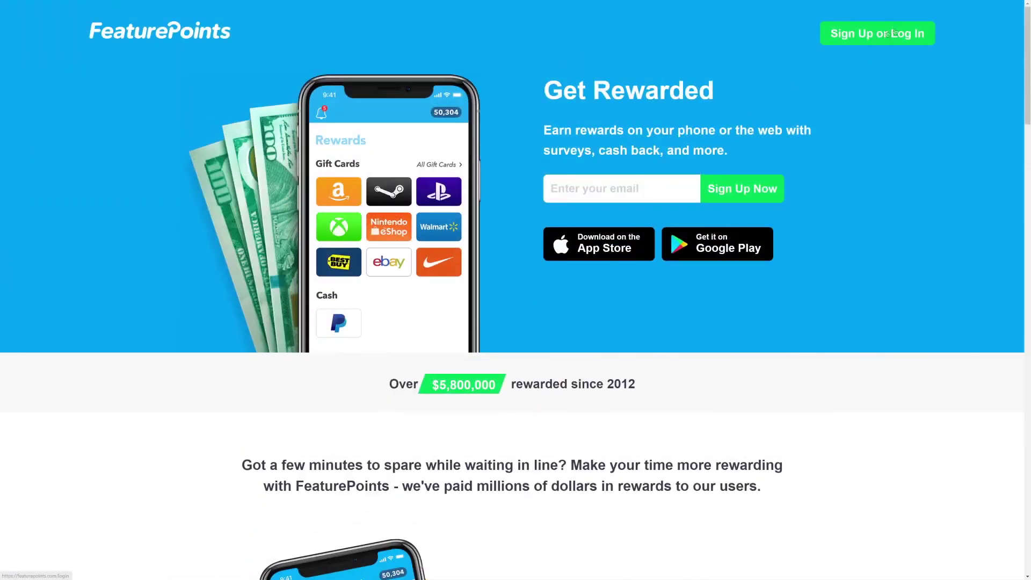
Log in to FeaturePoints to reach the member dashboard with surveys and checklist
click(869, 37)
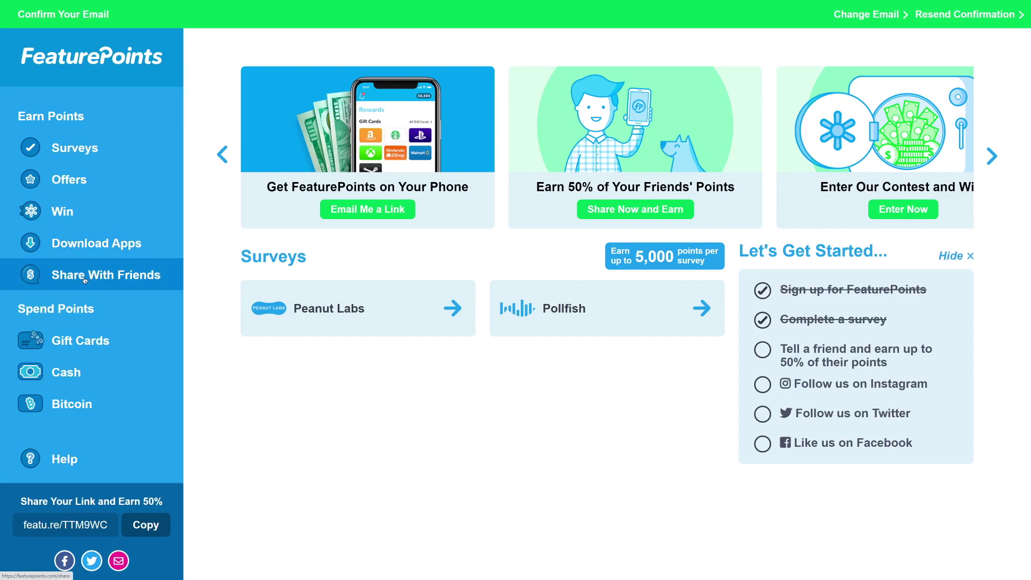
Open Share With Friends and copy the account's FeaturePoints referral link
click(84, 280)
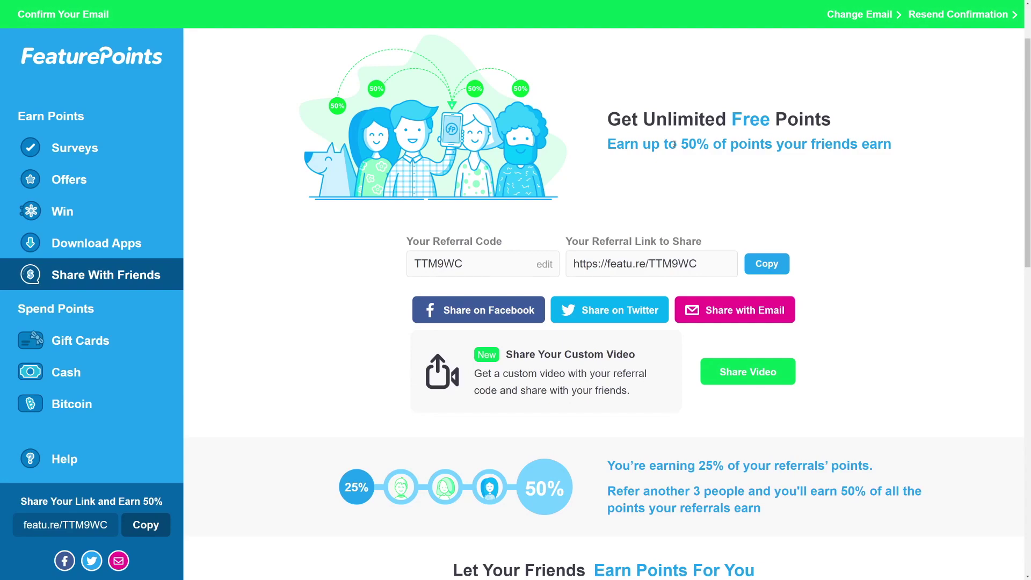
click(767, 262)
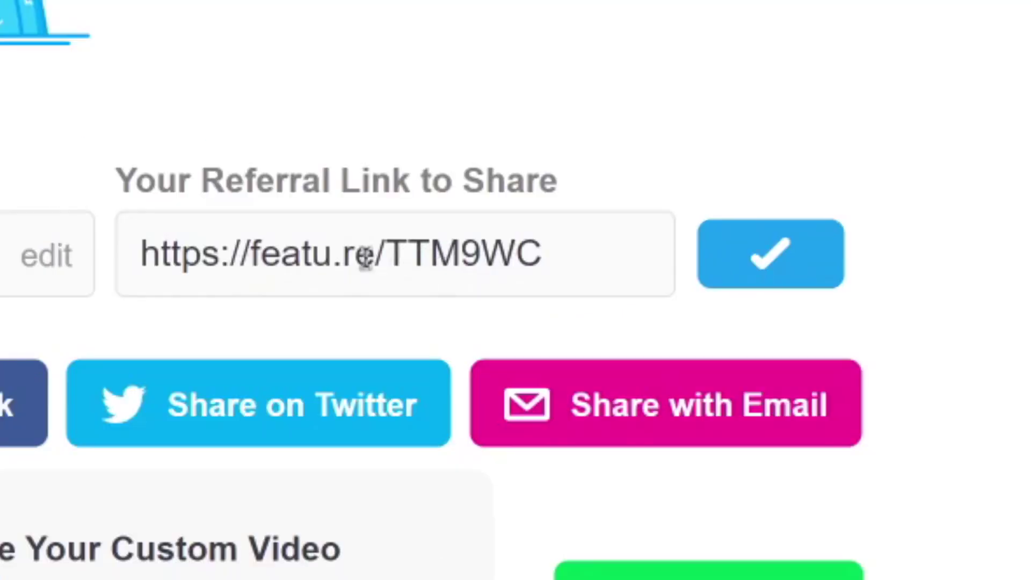
click(646, 262)
right_click(537, 245)
click(579, 268)
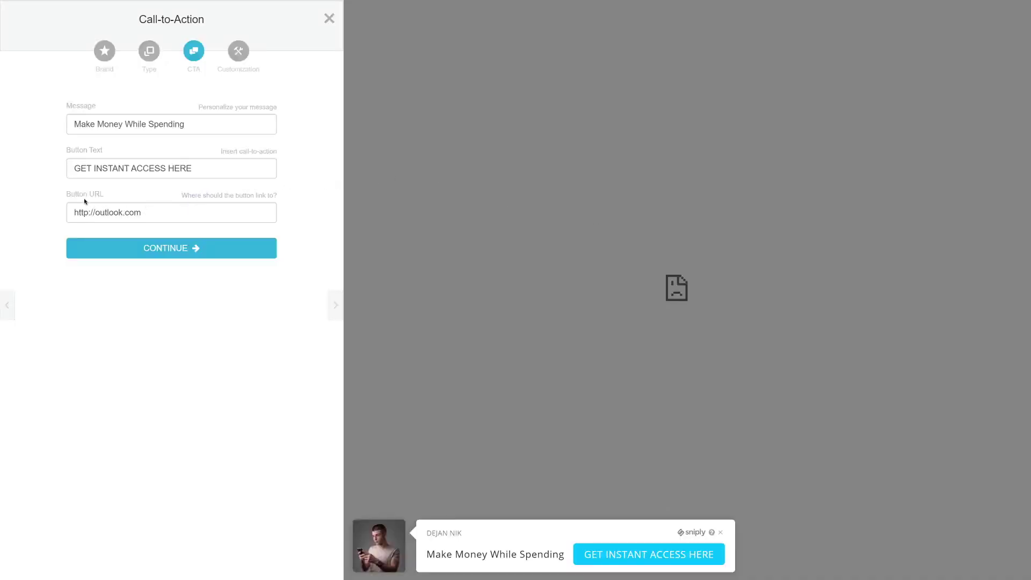
Replace the outlook.com button URL with the copied FeaturePoints referral link and continue
triple_click(118, 207)
key(ctrl+v)
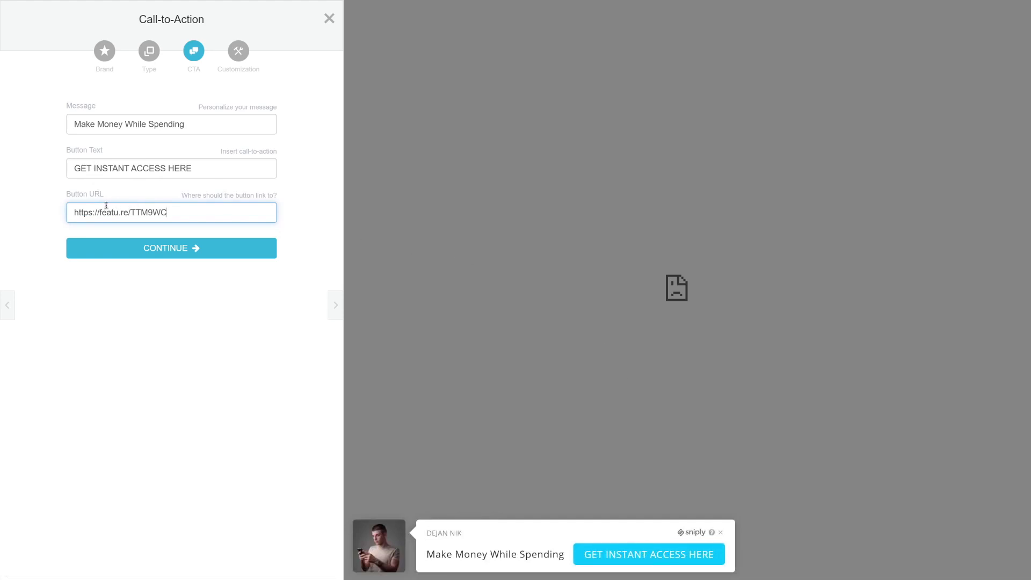
click(144, 246)
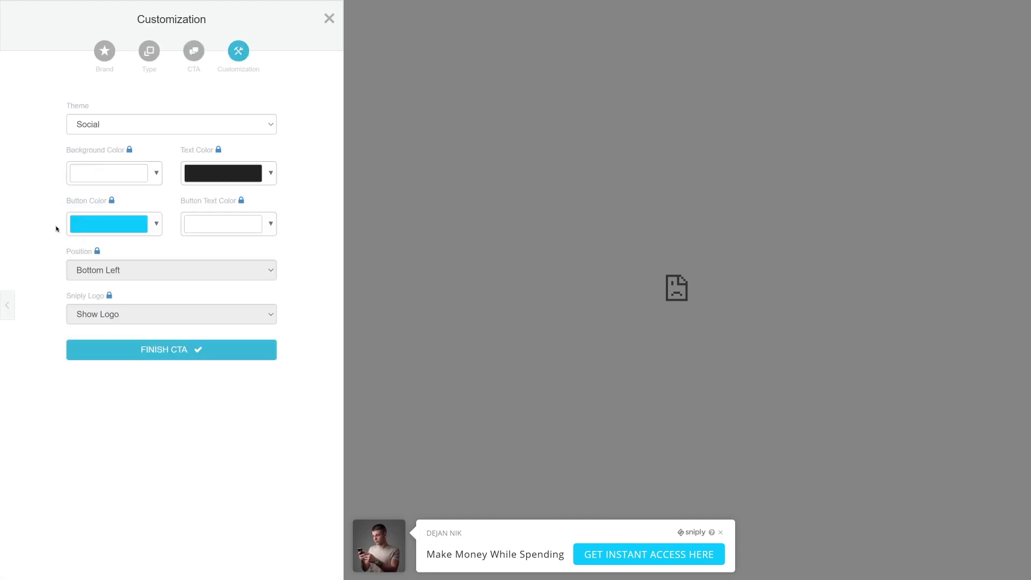
Select the new snip.ly/cbgubo link, highlighting its cbgubo code
click(266, 163)
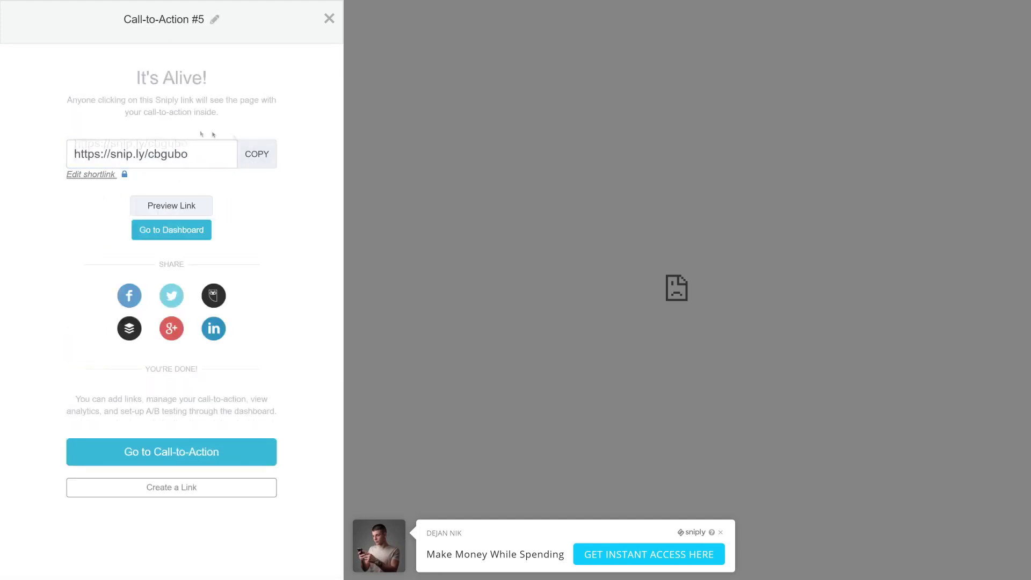
drag(188, 154, 148, 154)
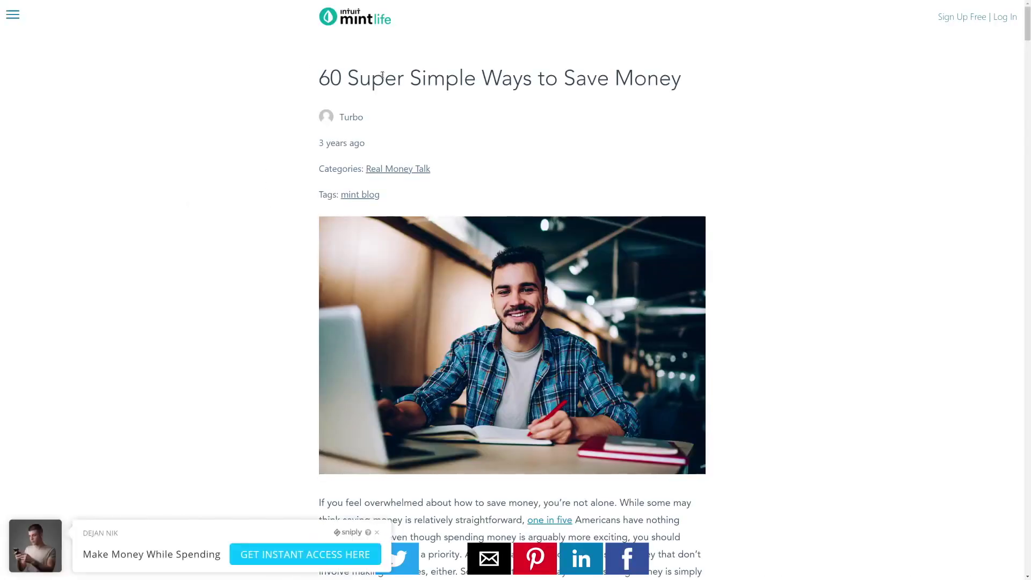
Highlight part of the Mint Life article title, then scroll to its opening paragraph
drag(359, 78, 615, 88)
click(615, 88)
scroll(245, 256, down, 2)
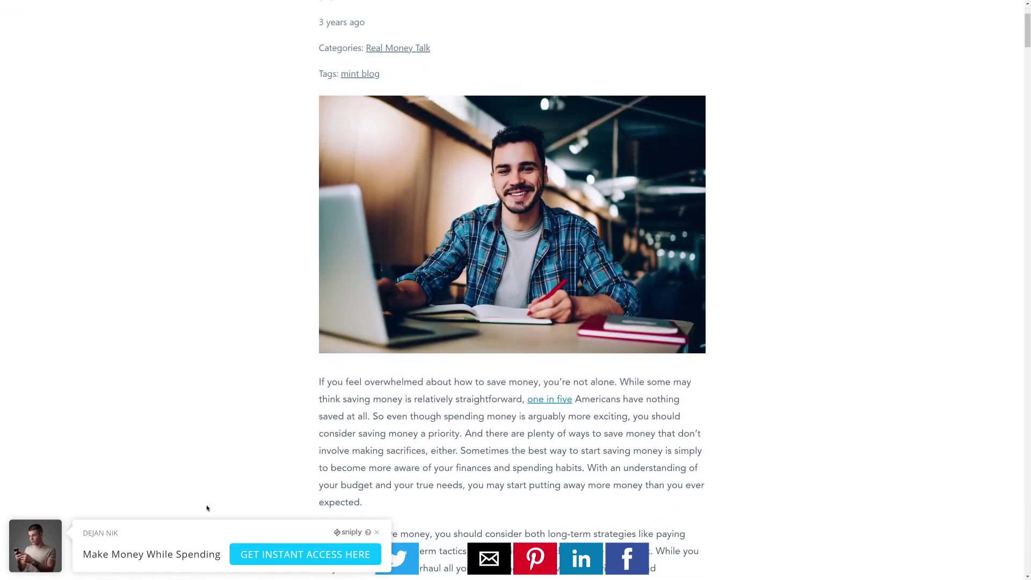